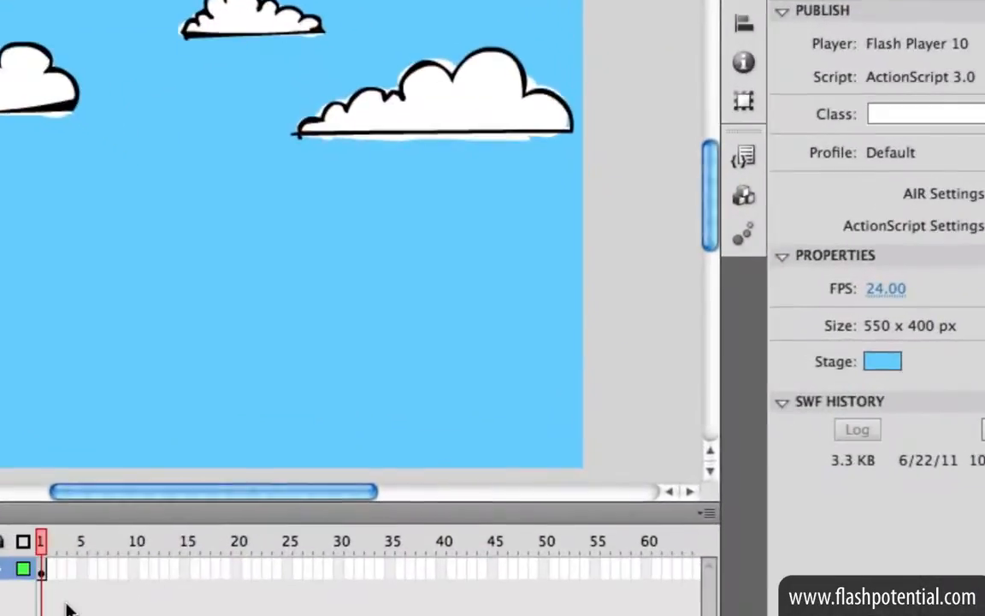
Step: Test the clouds.fla movie and examine the layers and tweens inside its CloudsAnimation movie clip
key("super+Return")
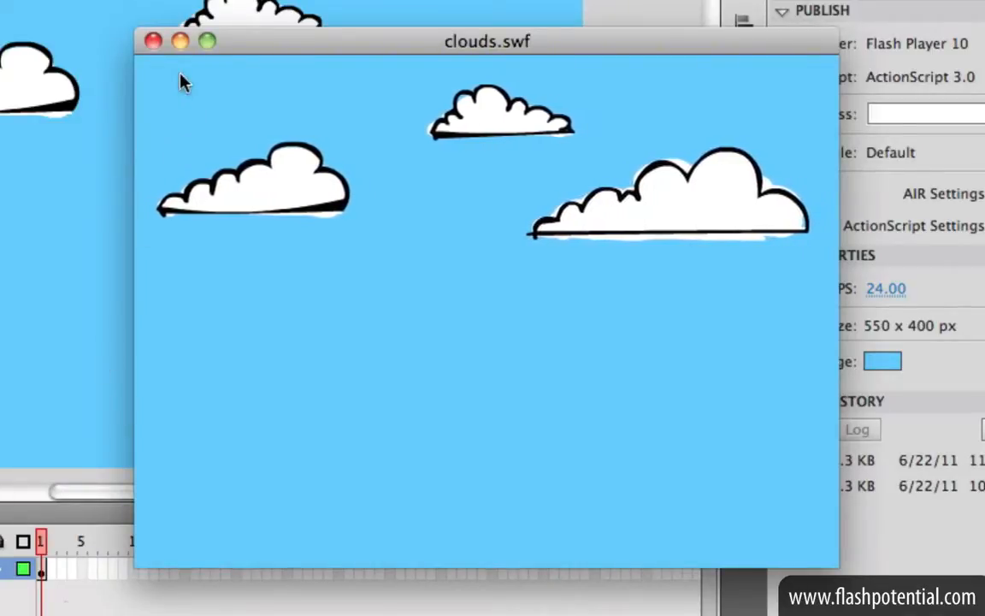
left_click(154, 40)
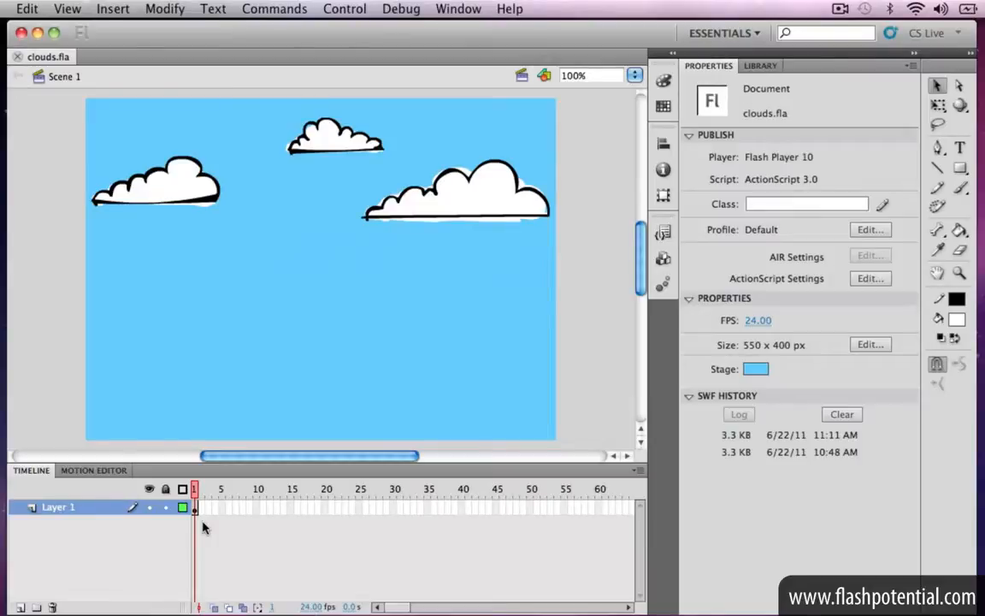
left_click(476, 199)
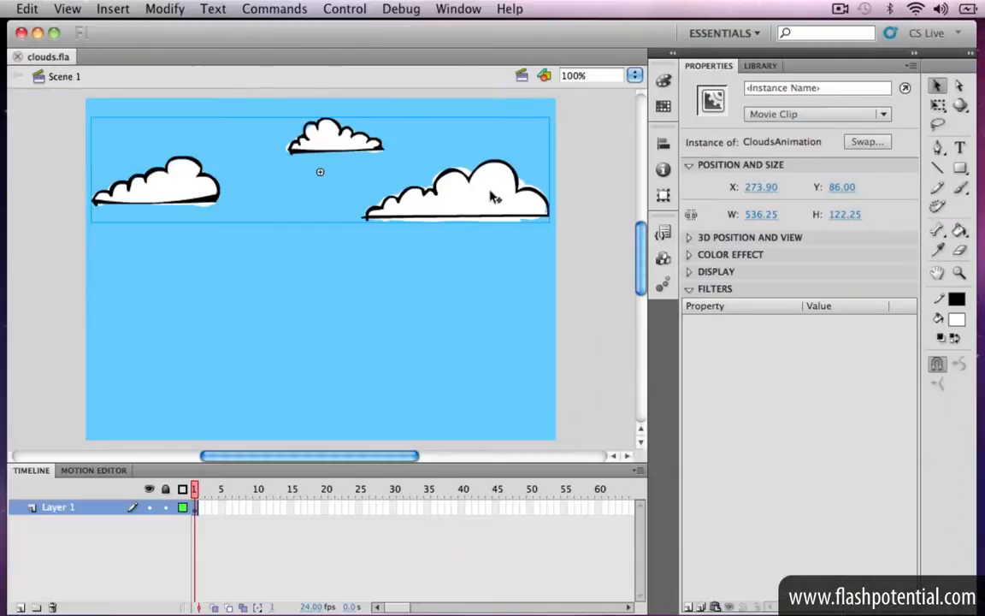
double_click(491, 196)
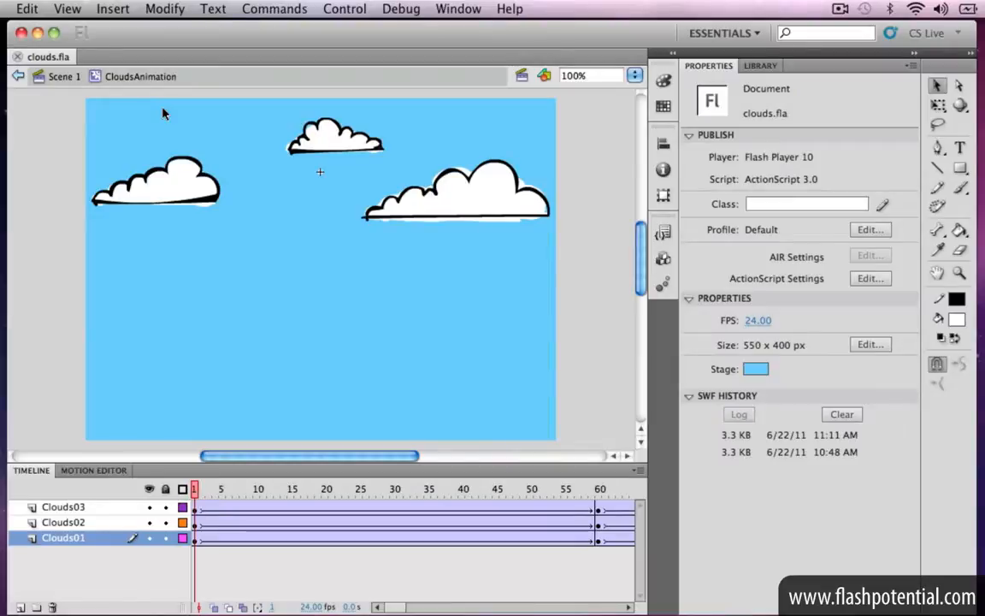
left_click(74, 78)
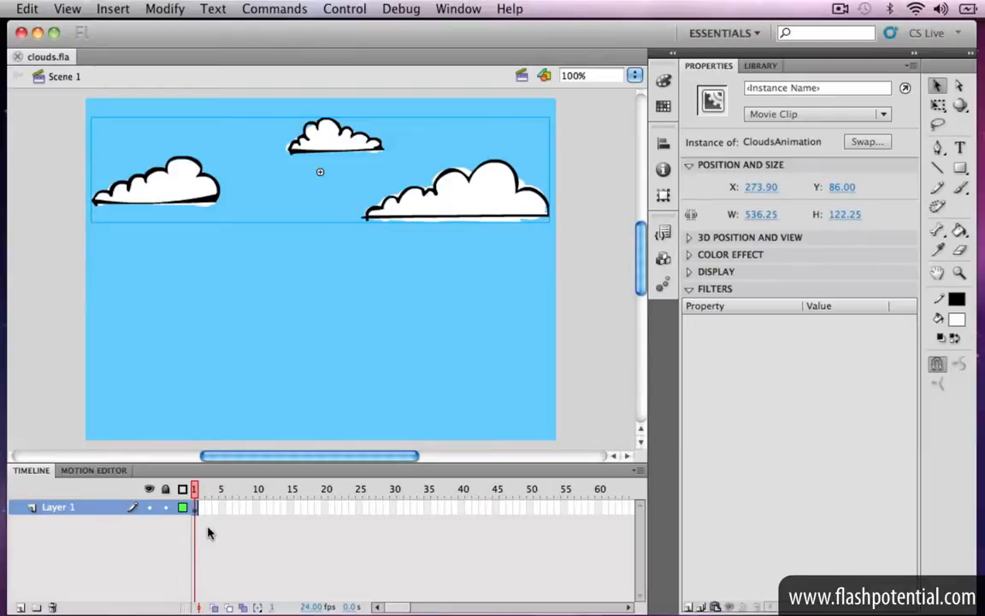
key("super+Return")
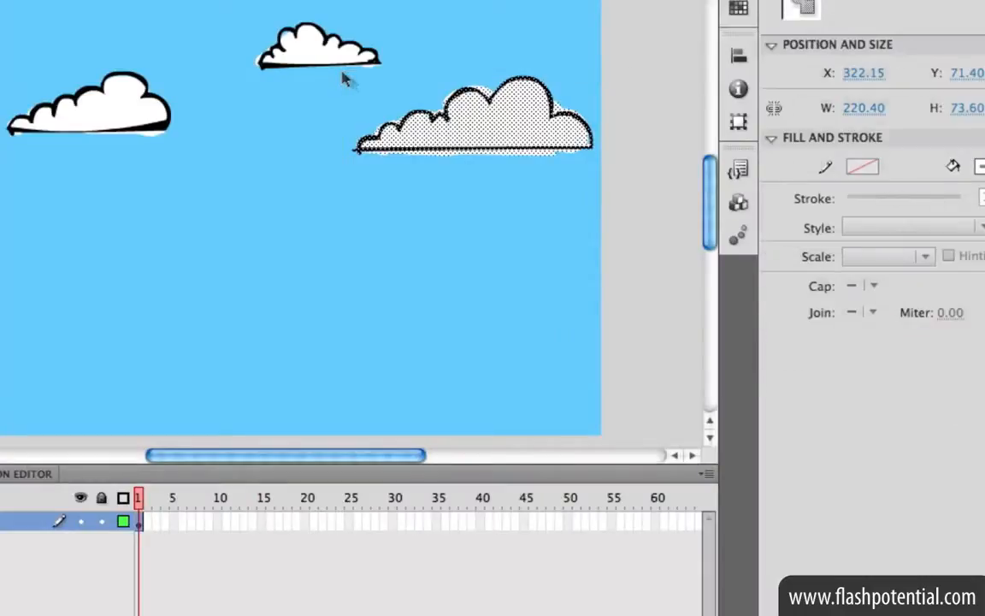
Step: Convert the large cloud in clouds-start.fla to a symbol named Clouds01
right_click(488, 204)
left_click(571, 563)
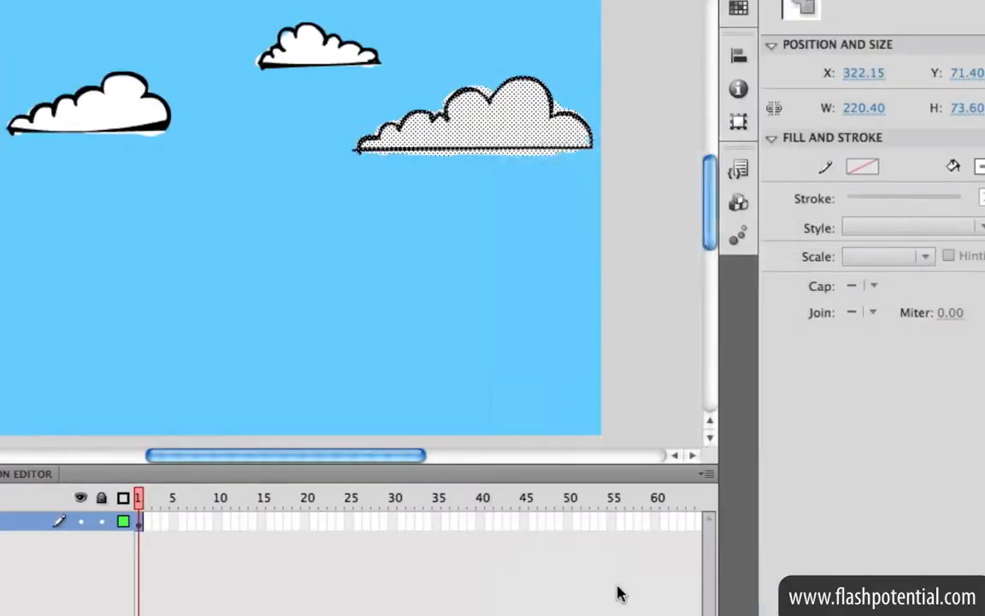
type("Clouds01")
left_click(664, 84)
Step: Convert the medium cloud on the stage's left side to a movie clip symbol named Clouds02 with centre registration
left_click(128, 100)
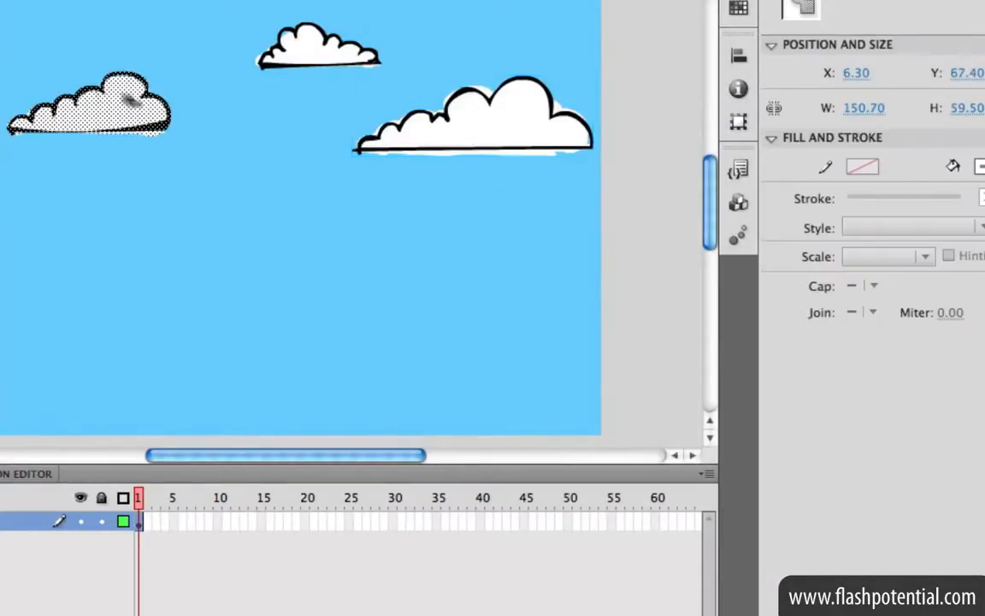
right_click(130, 100)
left_click(244, 557)
type("Clouds02")
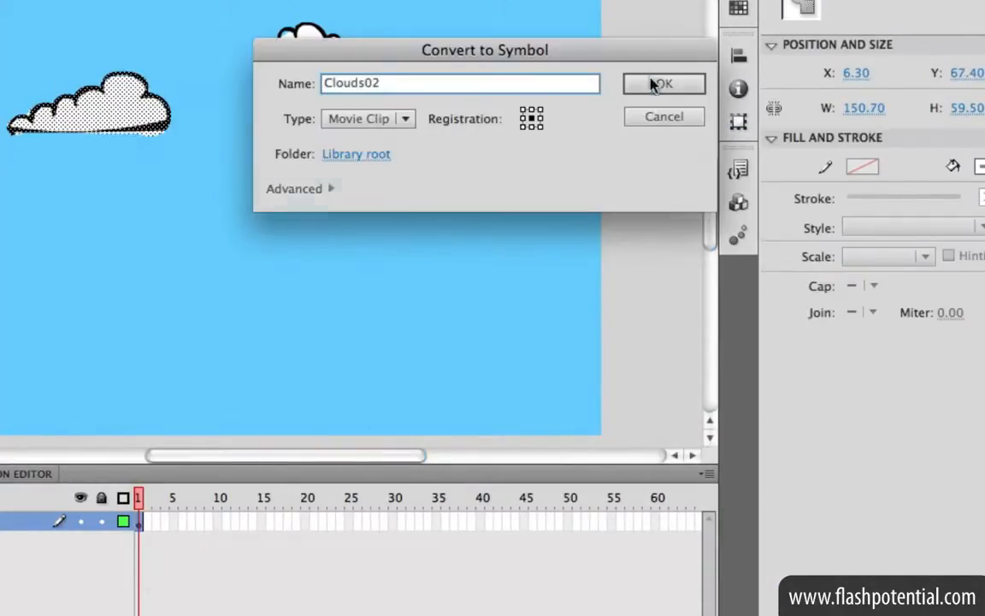
left_click(652, 82)
Step: Convert the small top cloud to a movie clip symbol named Clouds03 with centre registration, and clear the selection
left_click_drag(228, 7, 401, 85)
right_click(328, 53)
left_click(426, 509)
type("Clouds")
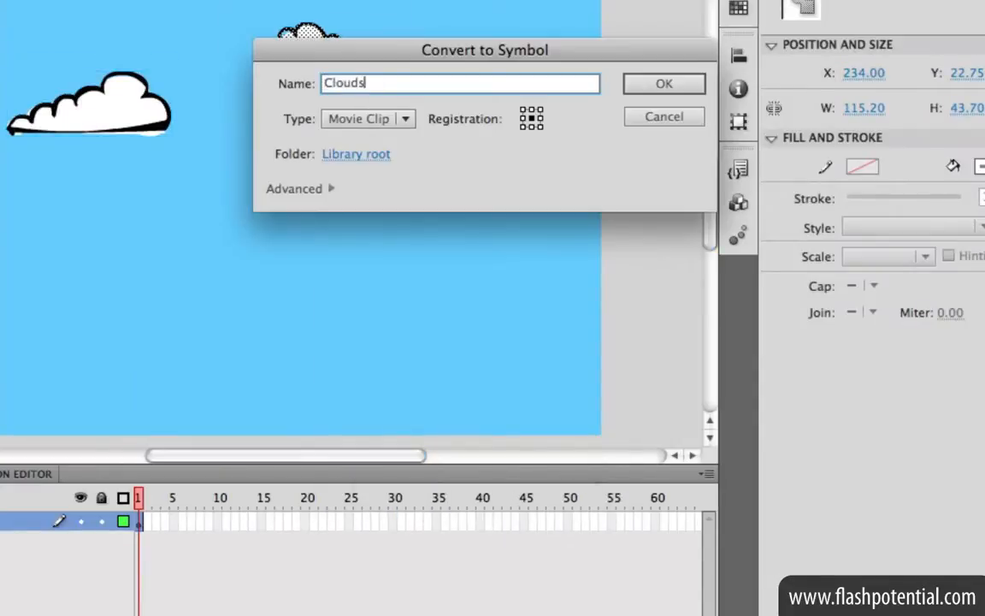
type("03")
left_click(664, 84)
left_click(487, 331)
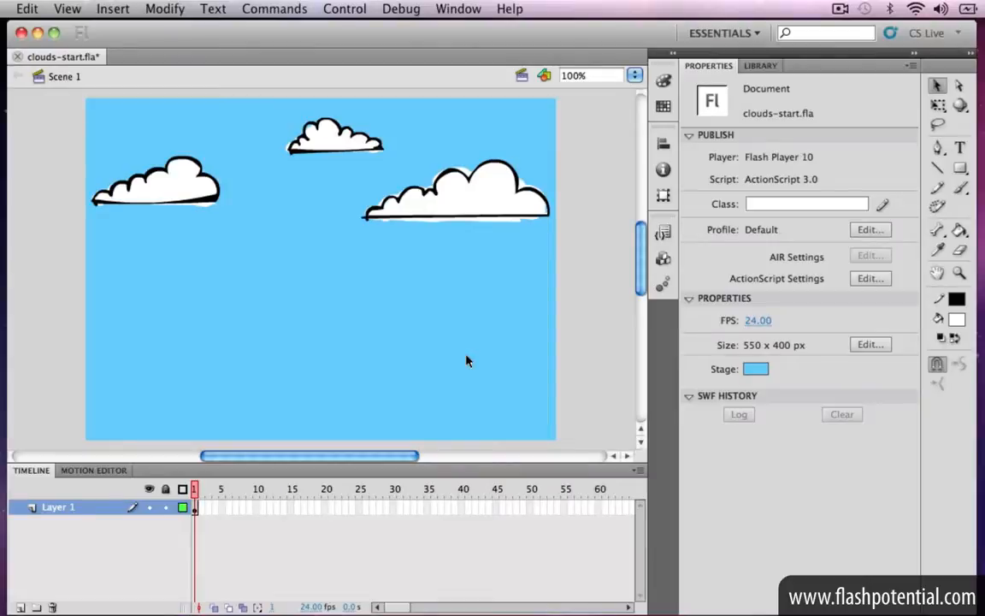
Step: Select all three clouds and convert them together to a movie clip symbol named CloudsAnimation
left_click_drag(76, 93, 569, 257)
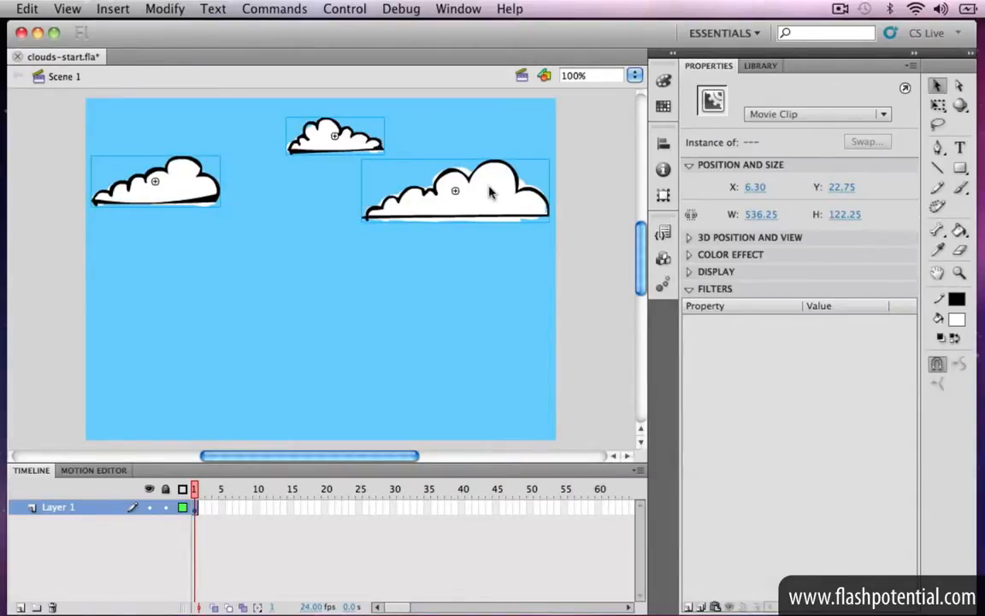
right_click(488, 187)
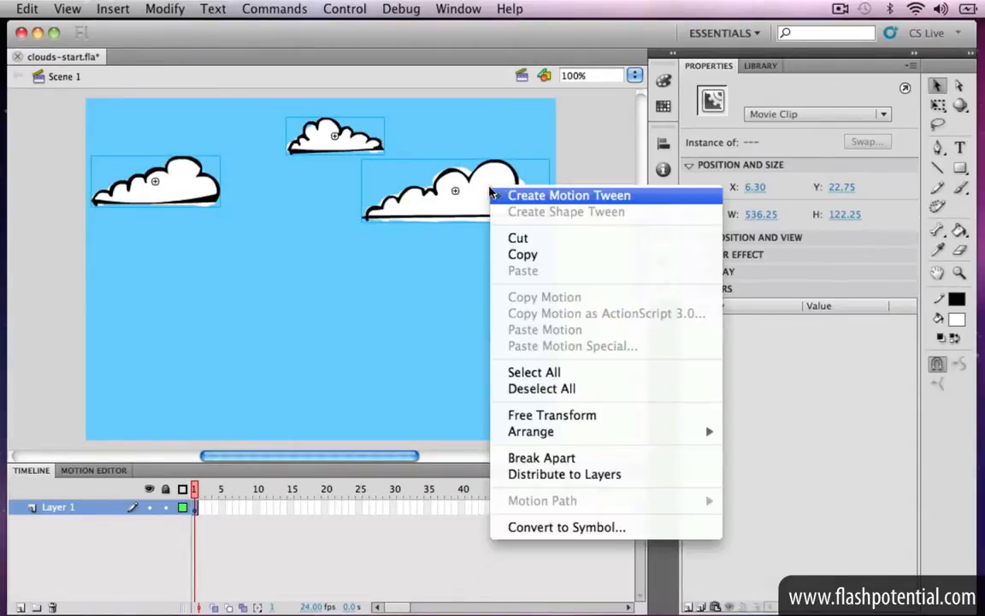
left_click(577, 523)
type("C")
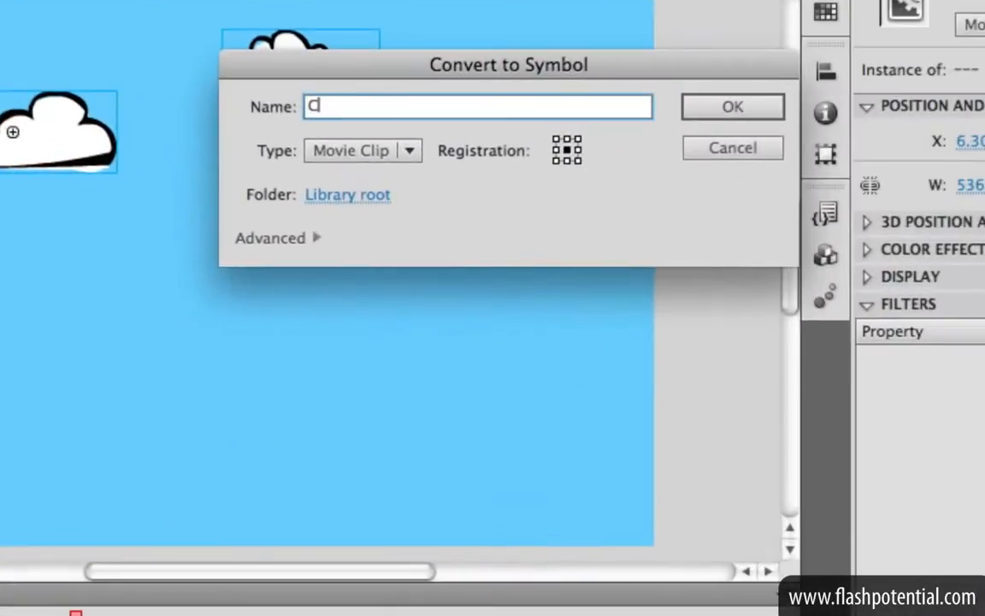
type("loudsAn")
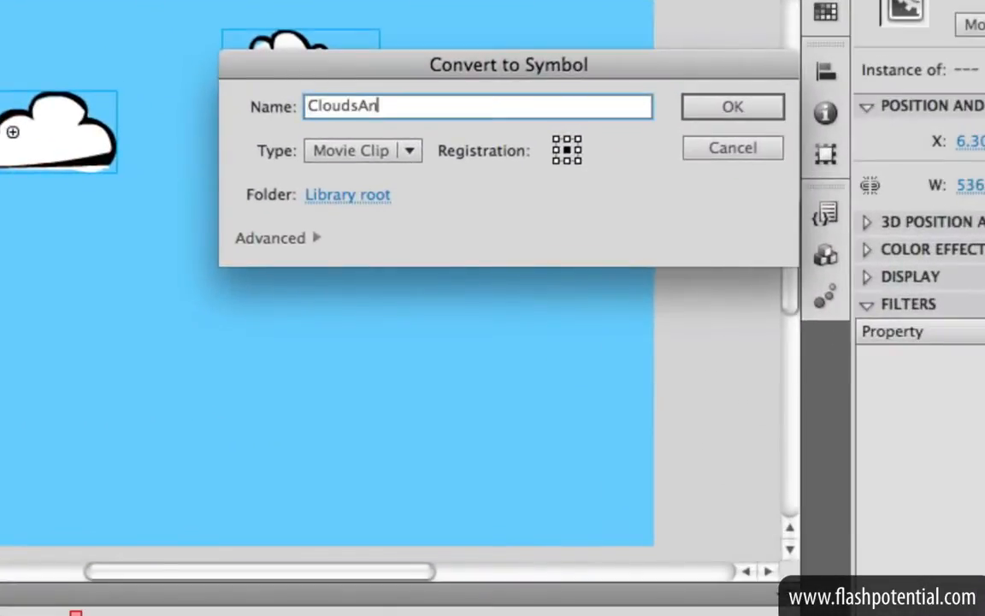
type("imation")
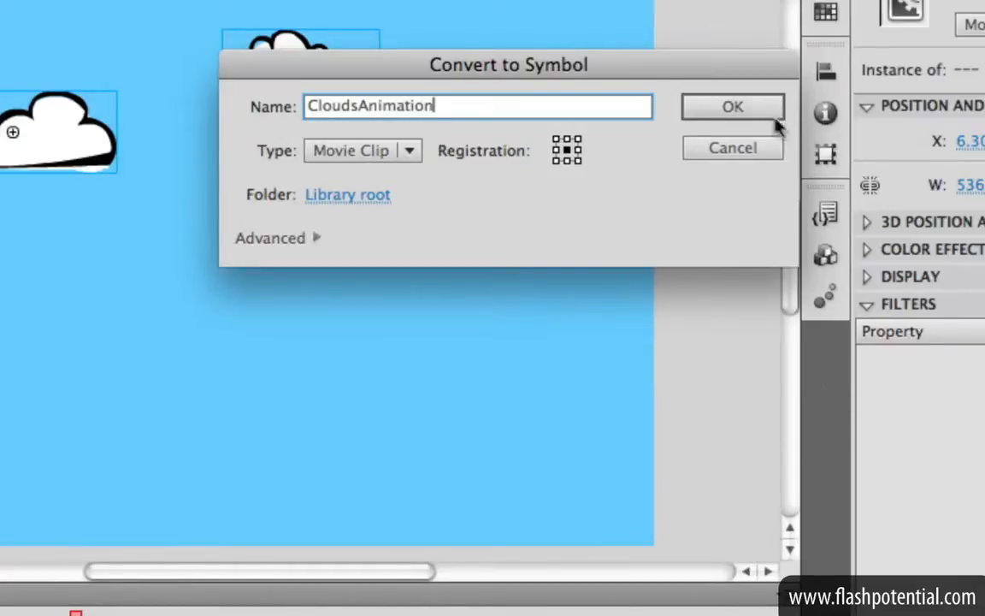
left_click(733, 109)
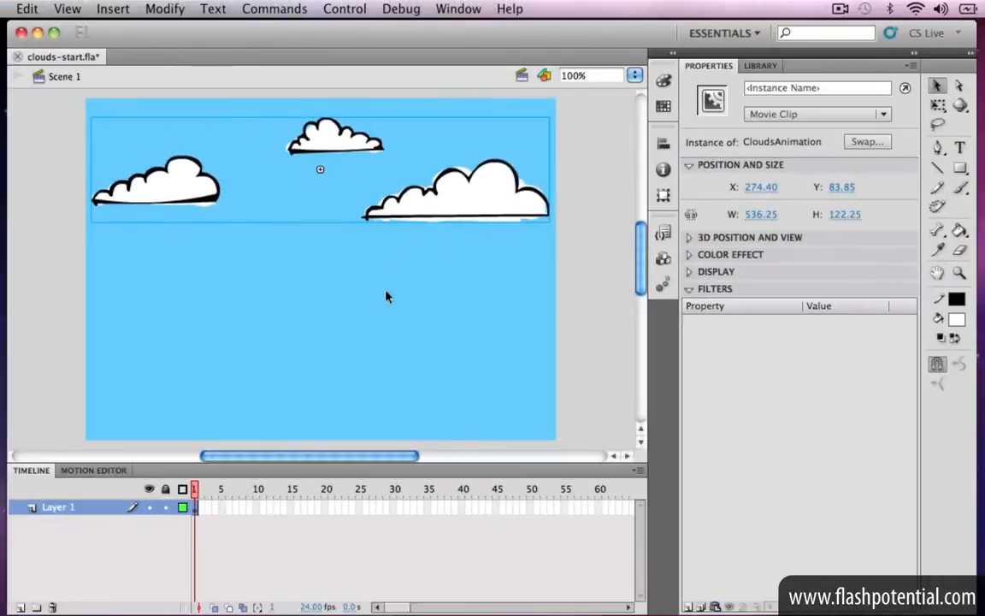
Step: Edit the CloudsAnimation clip in place and distribute its three clouds to separate layers
right_click(330, 137)
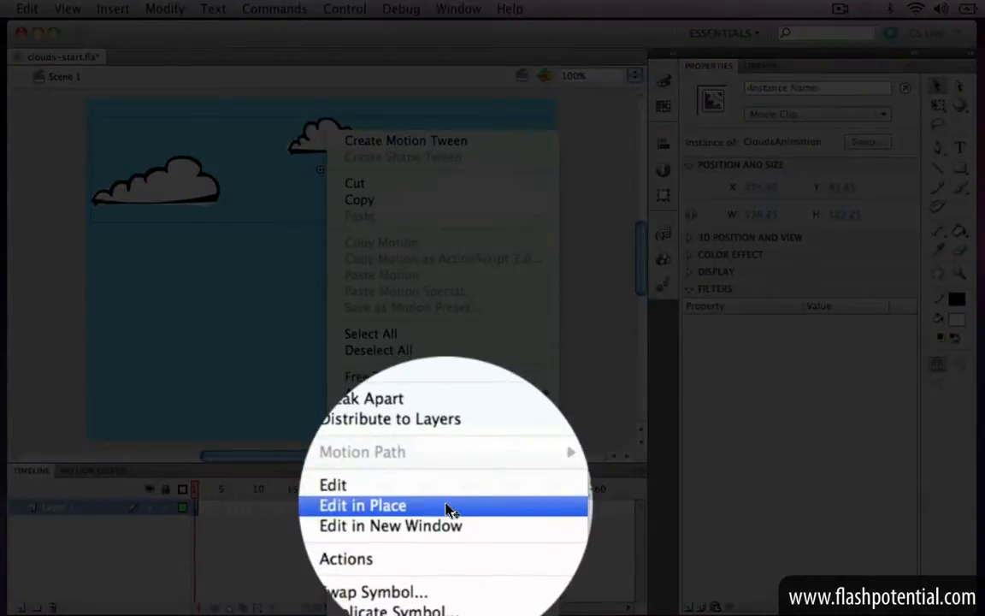
left_click(448, 506)
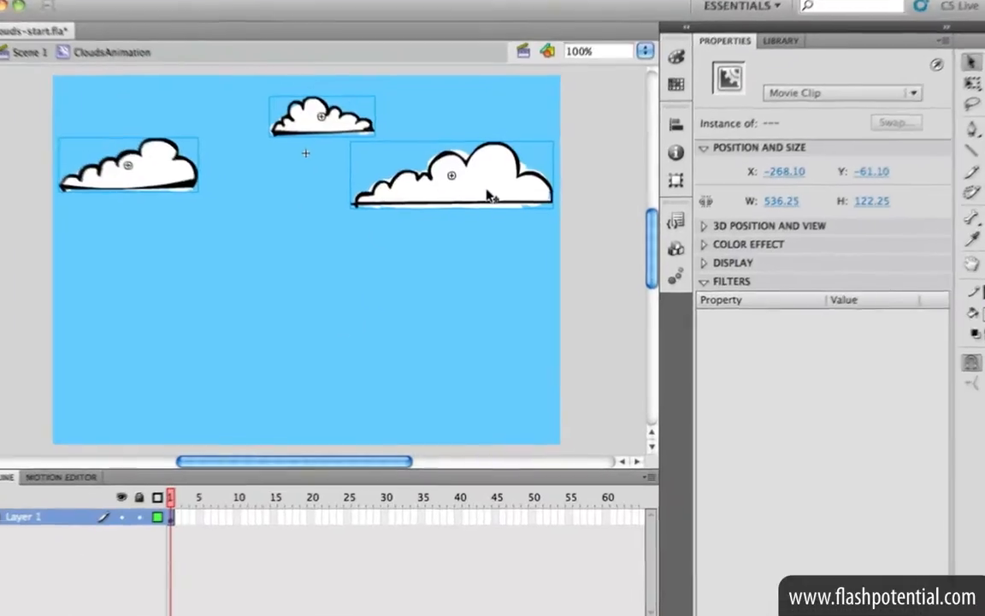
right_click(490, 209)
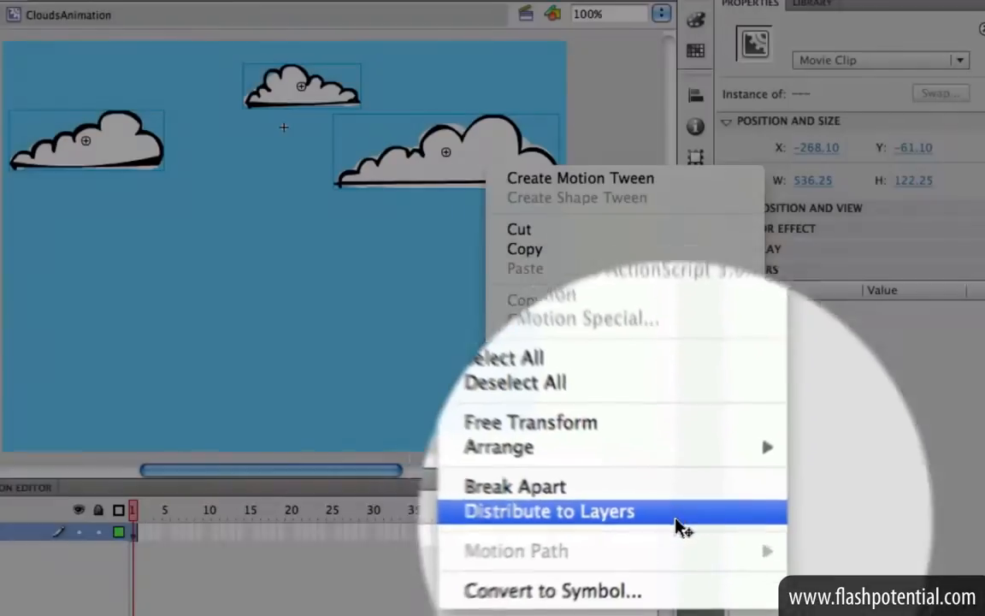
left_click(675, 517)
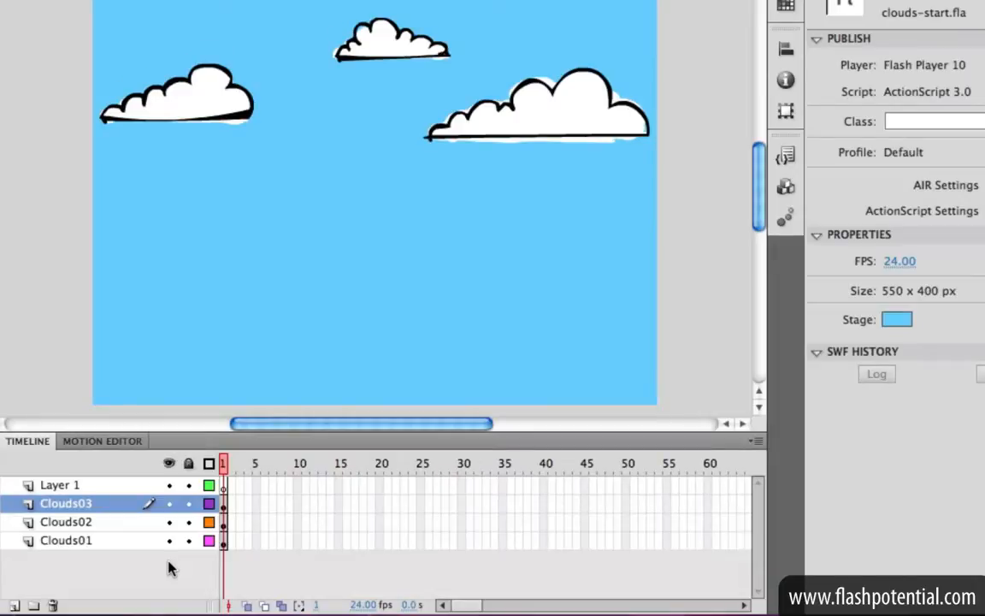
Step: Check which cloud each layer holds and delete the empty Layer 1
left_click(124, 542)
left_click(108, 524)
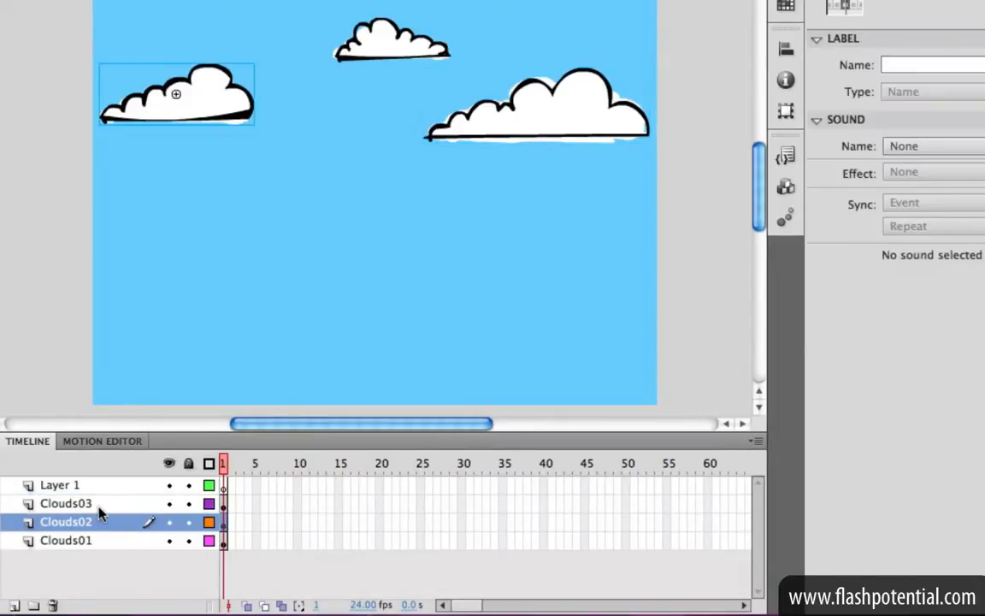
left_click(98, 505)
left_click(103, 486)
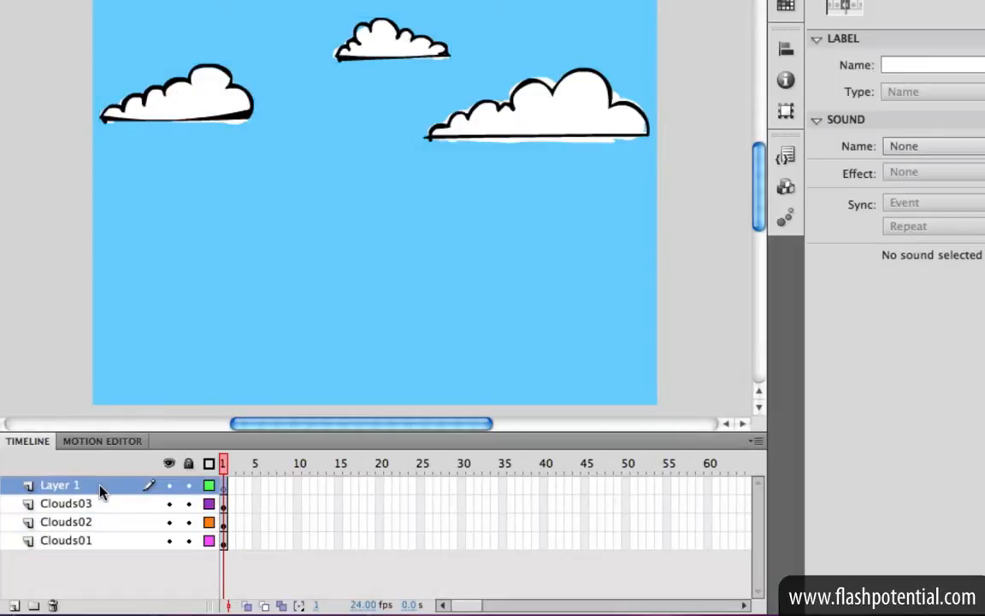
left_click(54, 605)
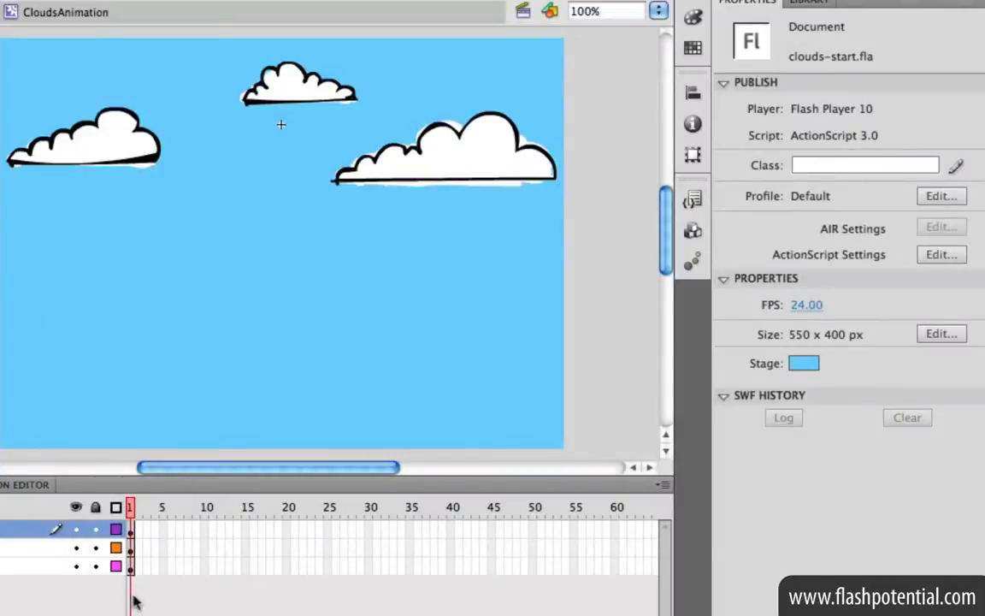
Step: Insert keyframes at frames 50 and 100 on the Clouds01 layer
left_click(131, 566)
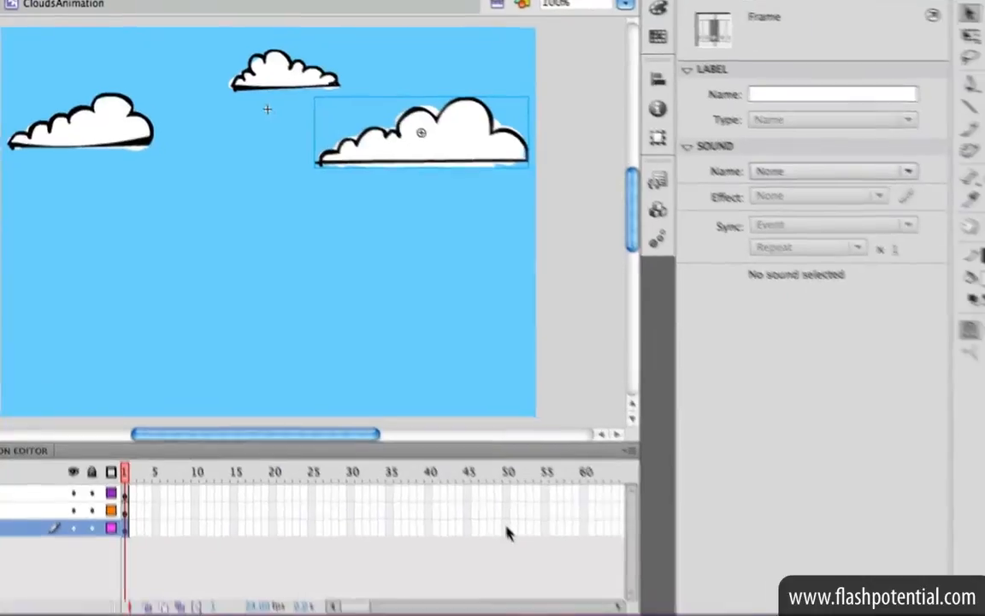
right_click(534, 566)
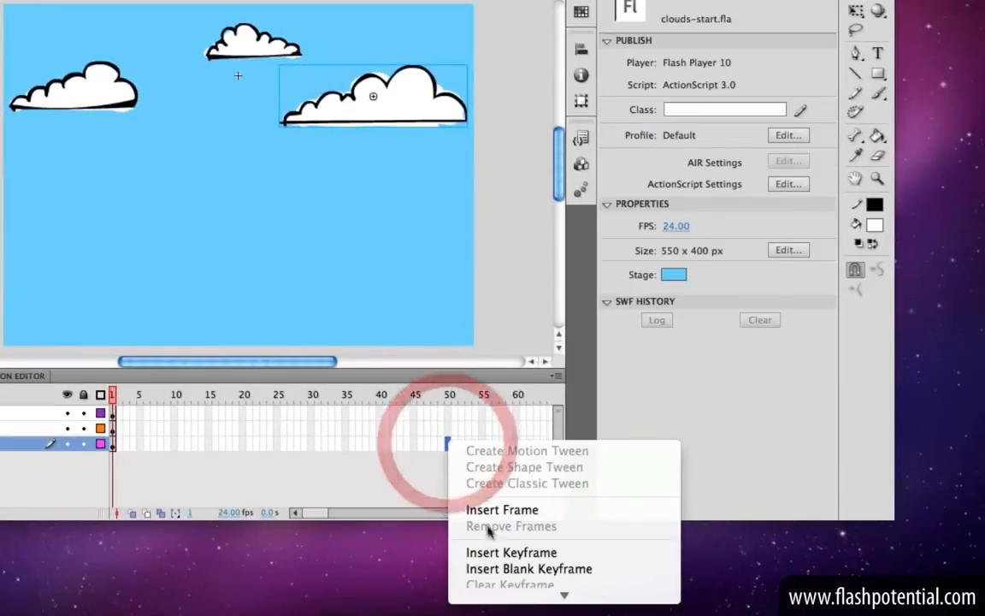
left_click(494, 554)
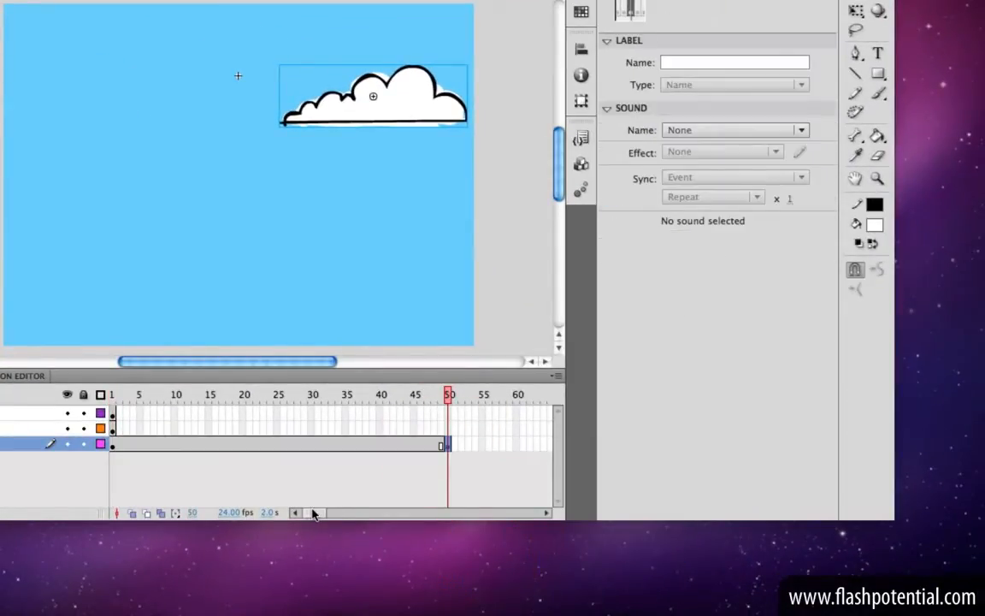
left_click_drag(312, 512, 332, 512)
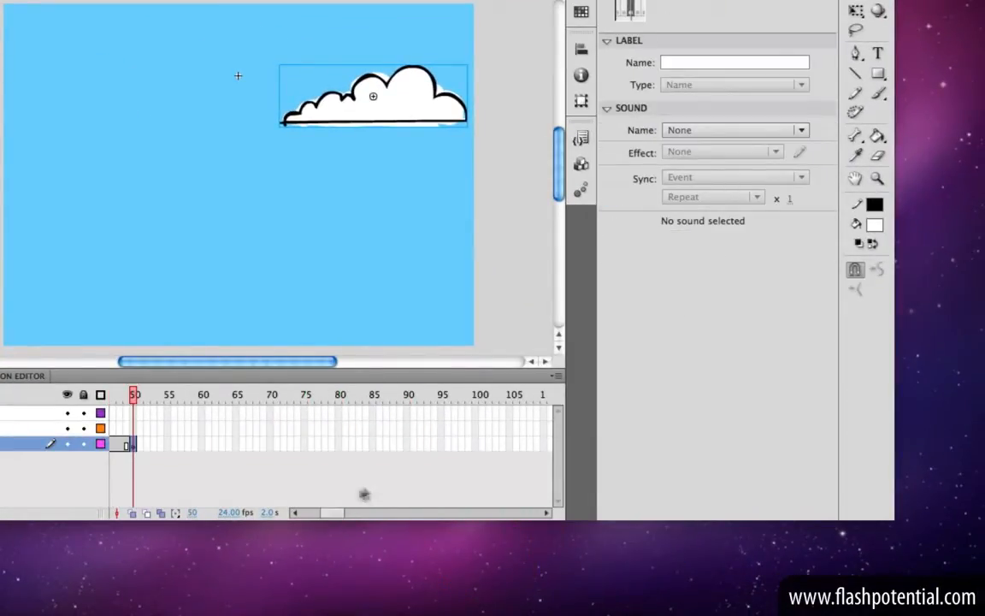
right_click(475, 444)
left_click(504, 558)
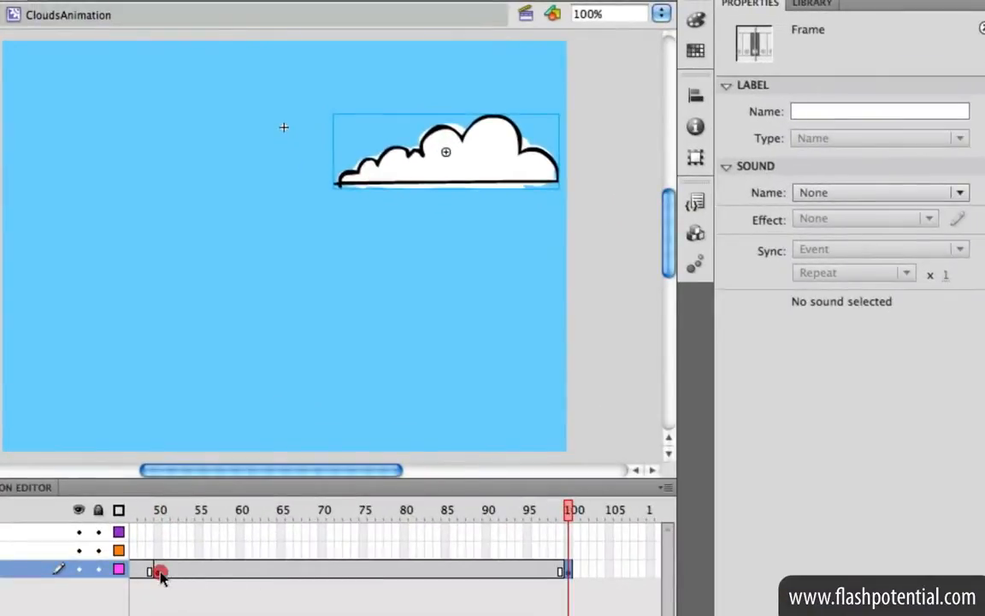
Step: Shift the large cloud slightly left at frame 50 and create classic tweens across both Clouds01 keyframe spans
left_click(160, 572)
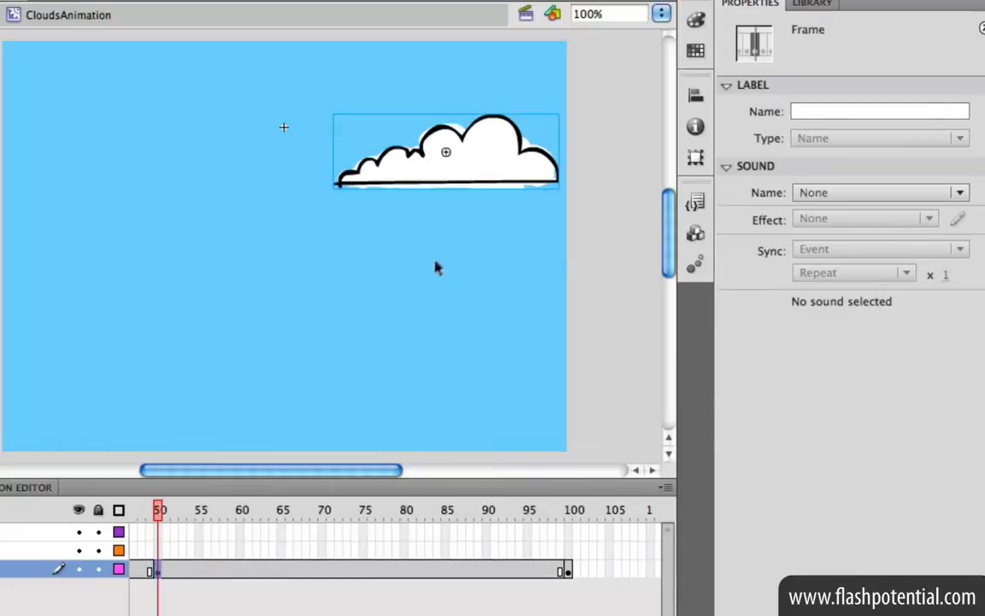
left_click_drag(421, 175, 379, 170)
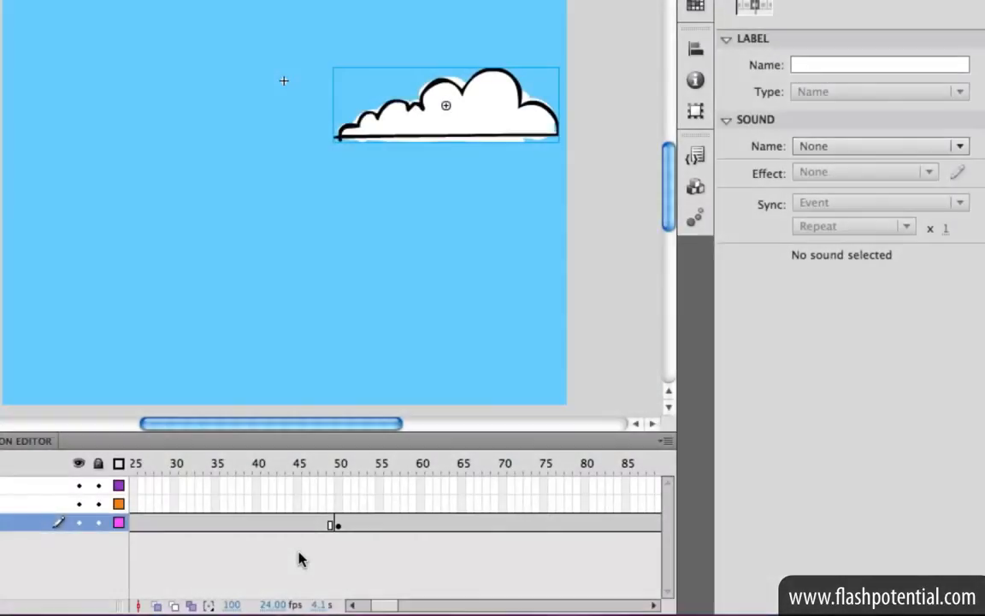
right_click(240, 530)
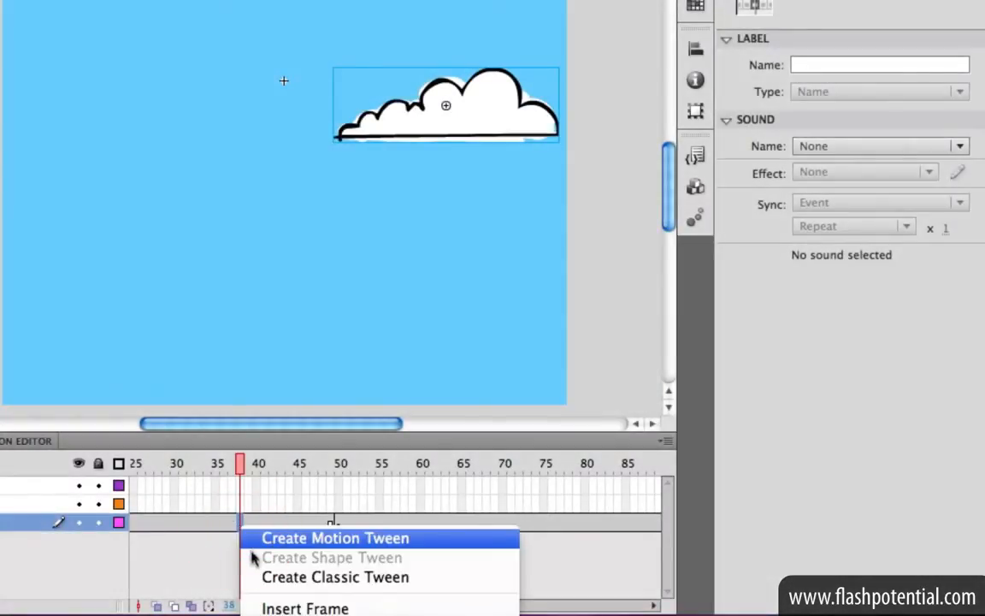
left_click(258, 577)
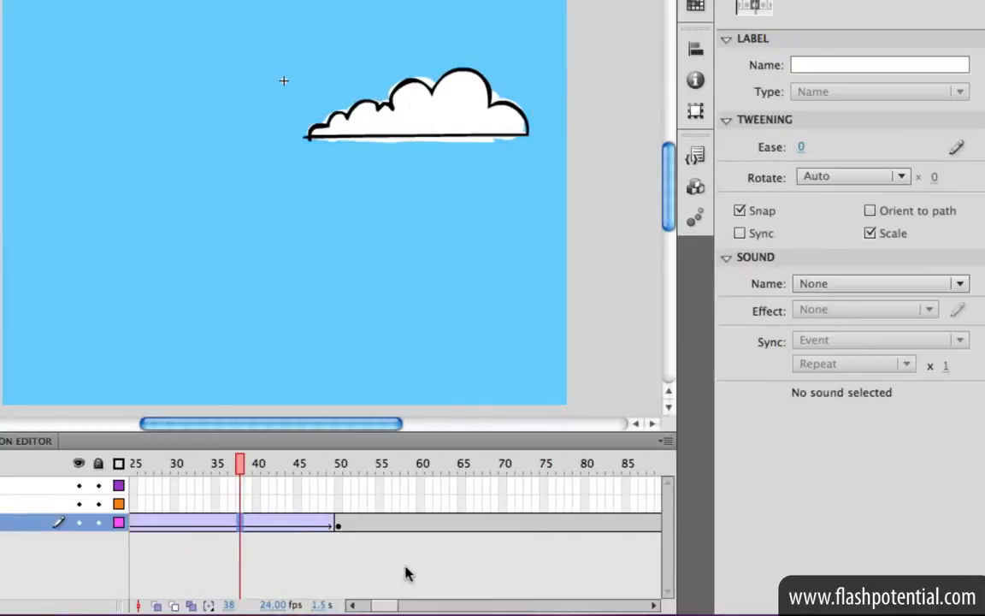
right_click(469, 525)
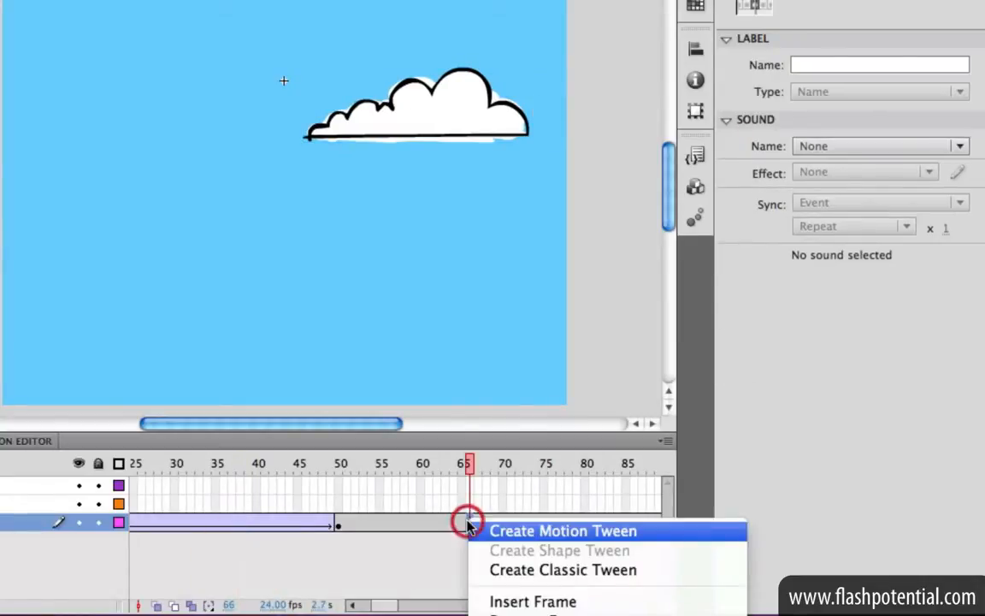
left_click(494, 573)
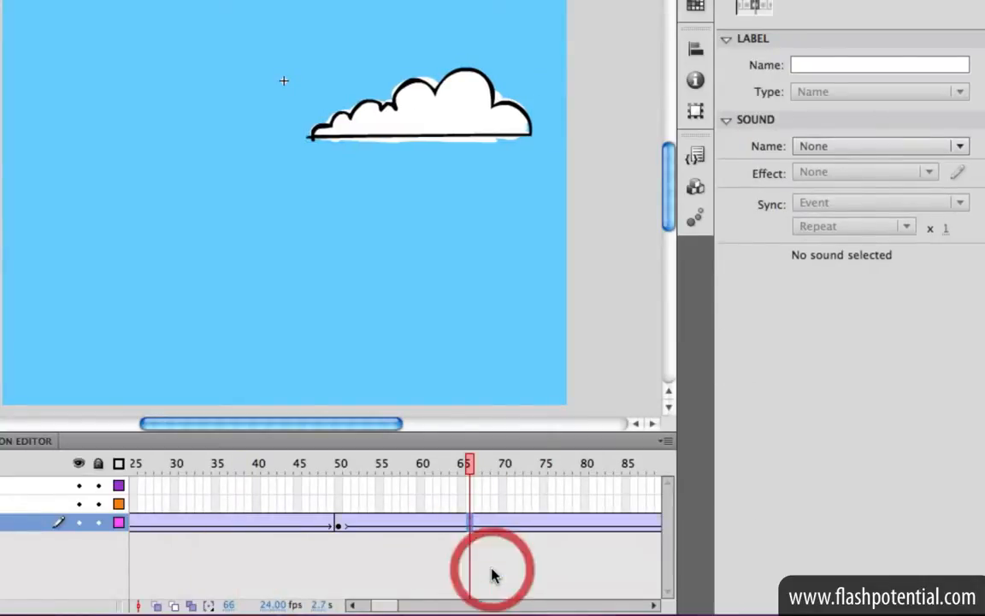
Step: Test the finished three-cloud animation as a movie in Flash Professional
left_click(394, 571)
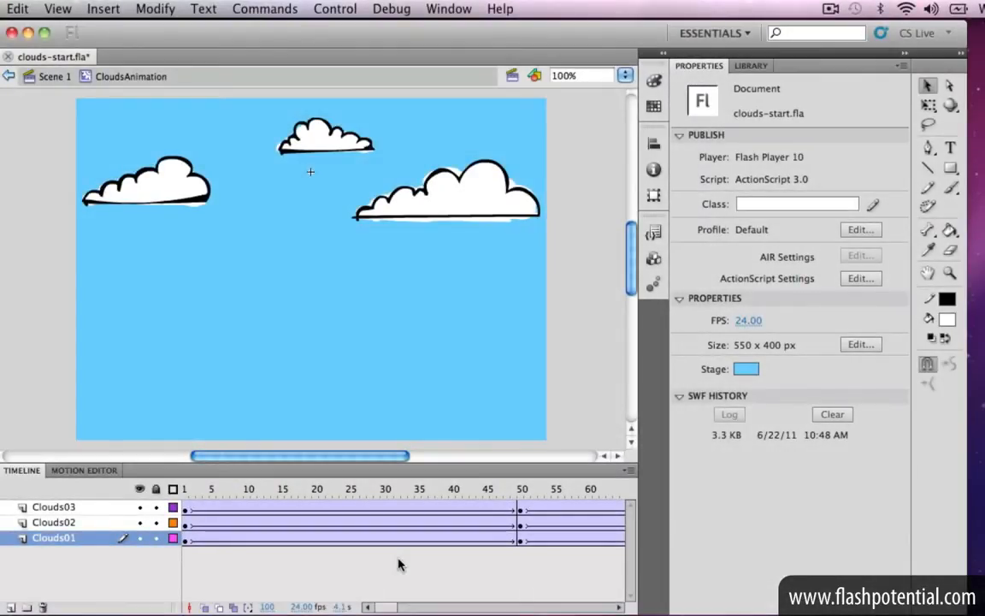
left_click(335, 9)
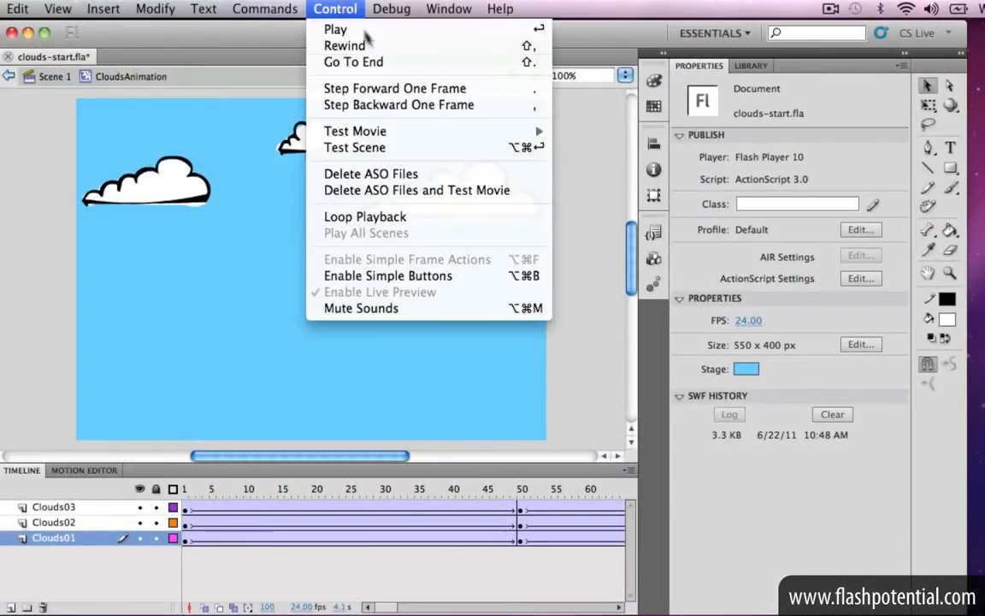
mouse_move(411, 131)
left_click(573, 130)
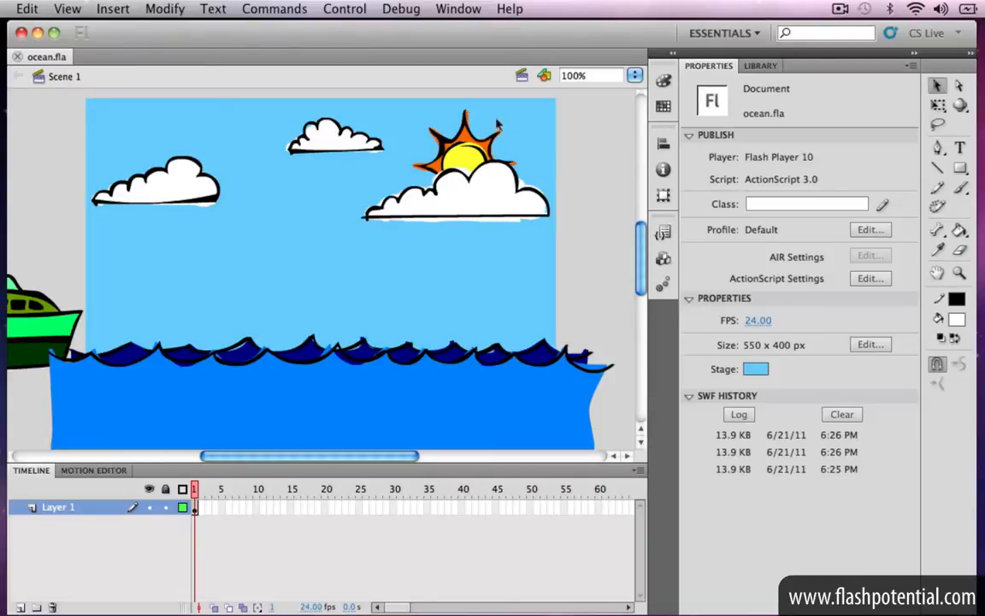
Step: Examine the timelines inside the sun, ship and water movie clips of ocean.fla, returning to Scene 1 after each
double_click(468, 115)
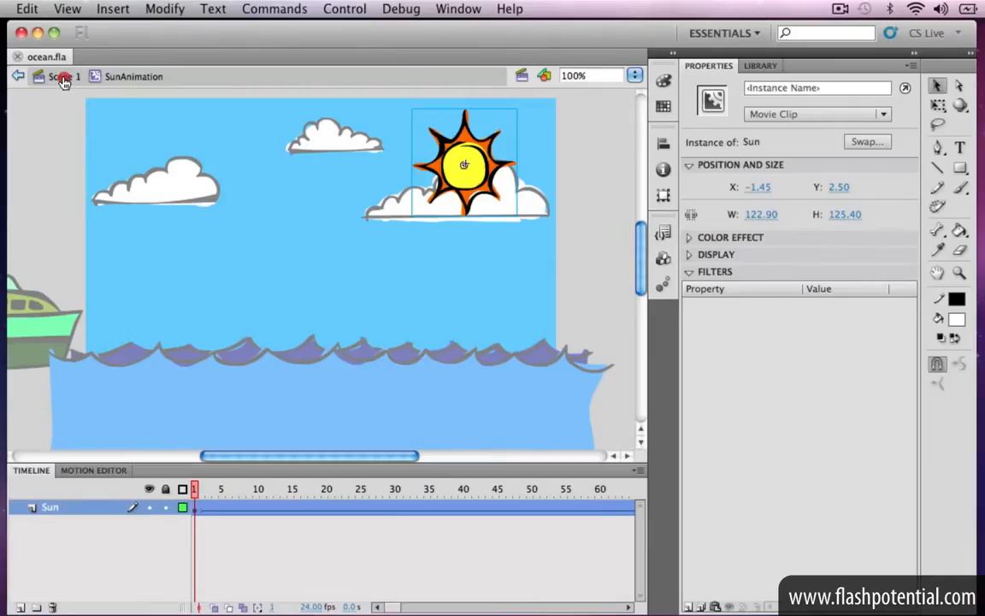
left_click(56, 76)
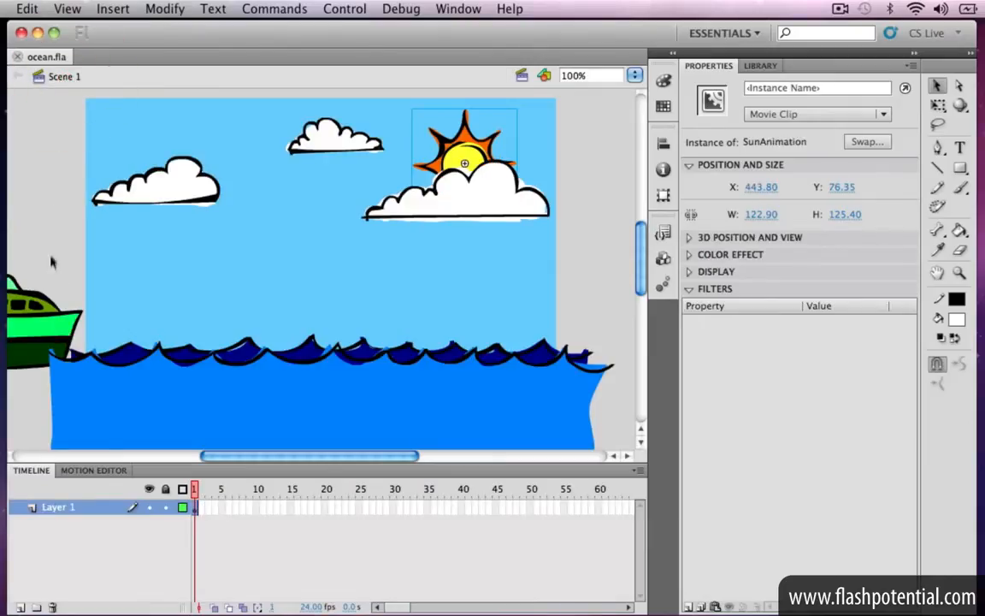
double_click(43, 317)
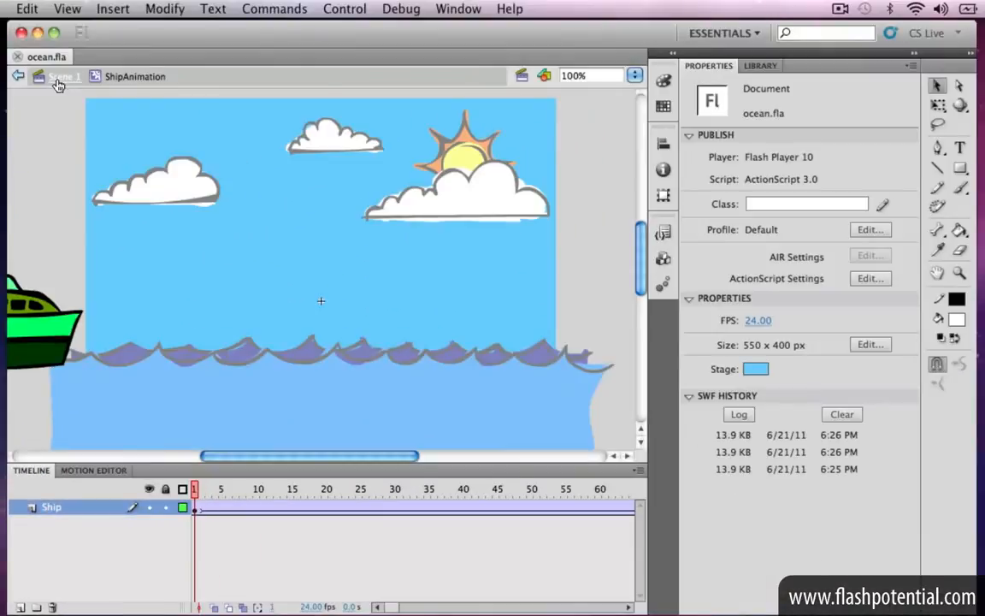
left_click(51, 76)
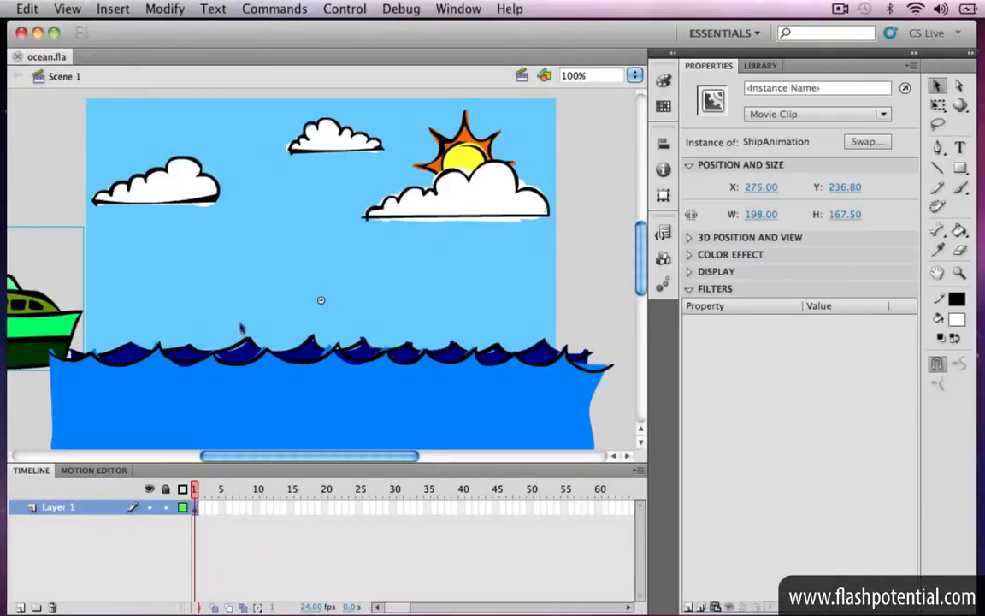
double_click(243, 383)
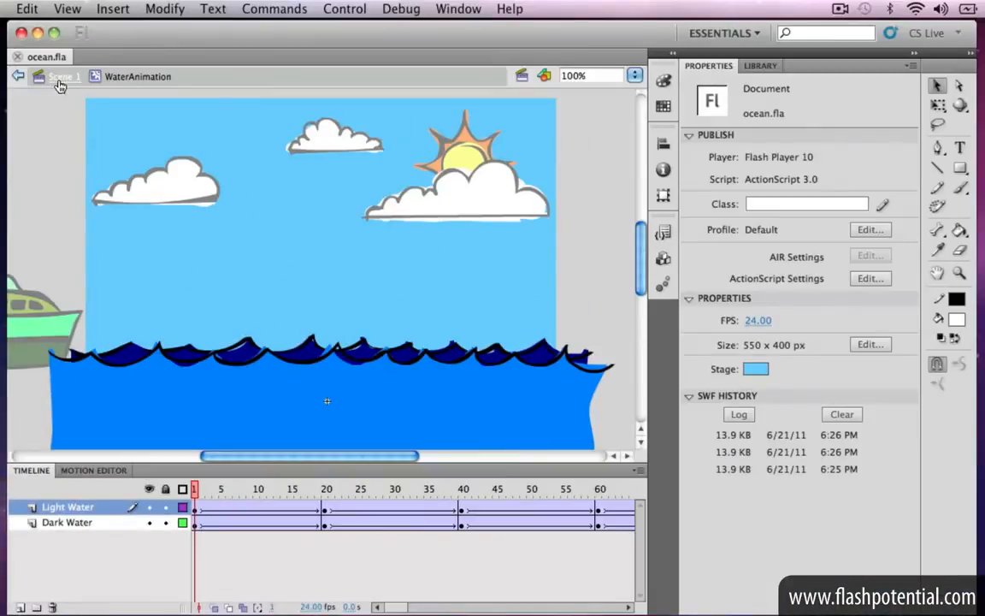
left_click(59, 79)
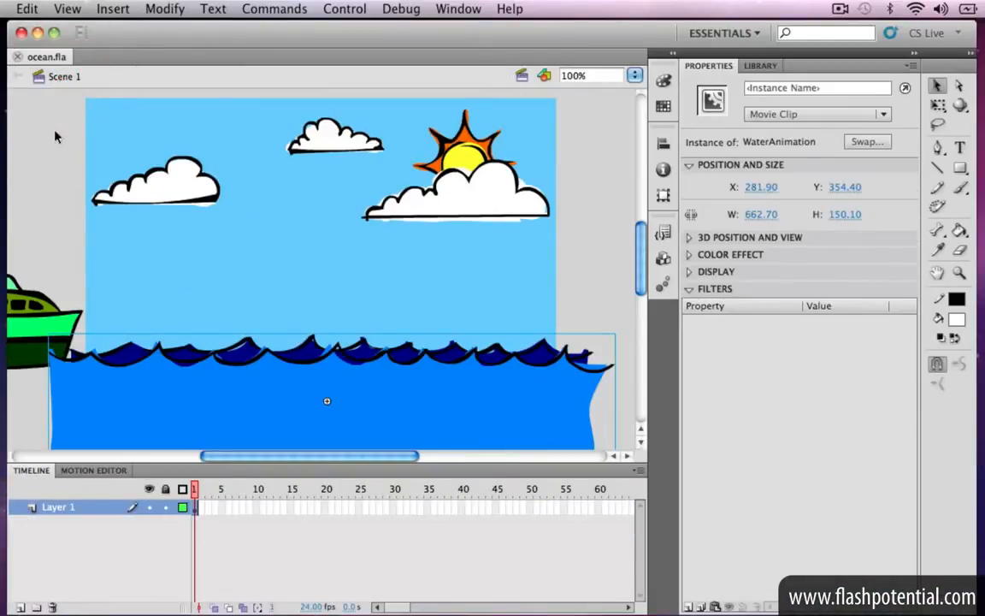
Step: Test the ocean.fla scene as a movie in Flash Professional to view its nested clips playing together
left_click(332, 10)
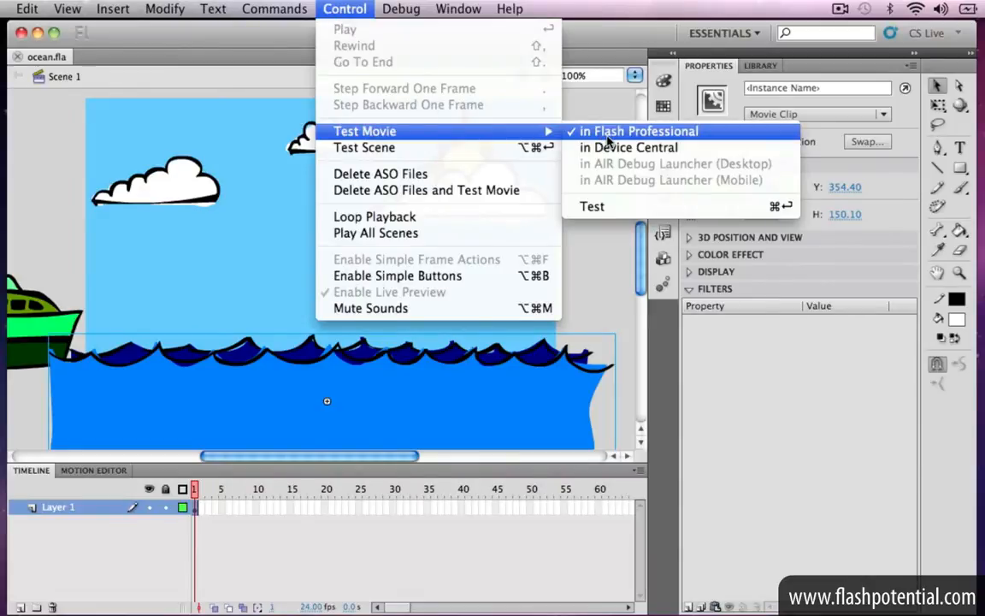
left_click(608, 137)
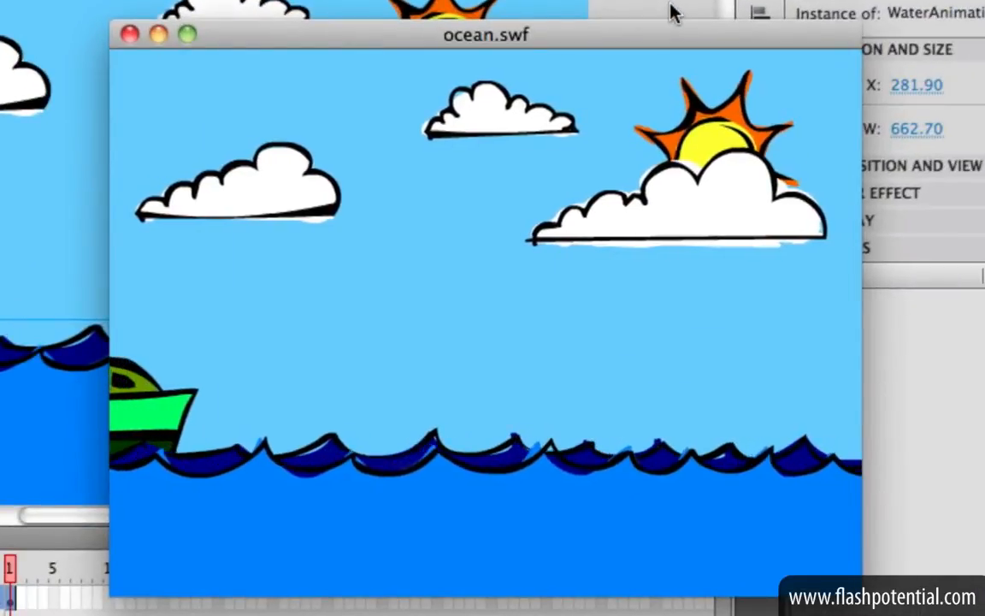